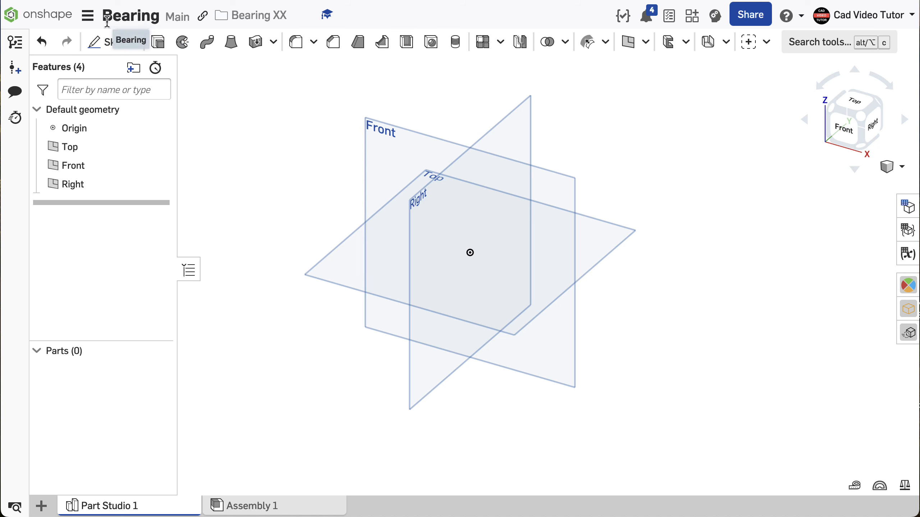
Step: Set the workspace units to millimeter for length and kilogram for mass
click(92, 20)
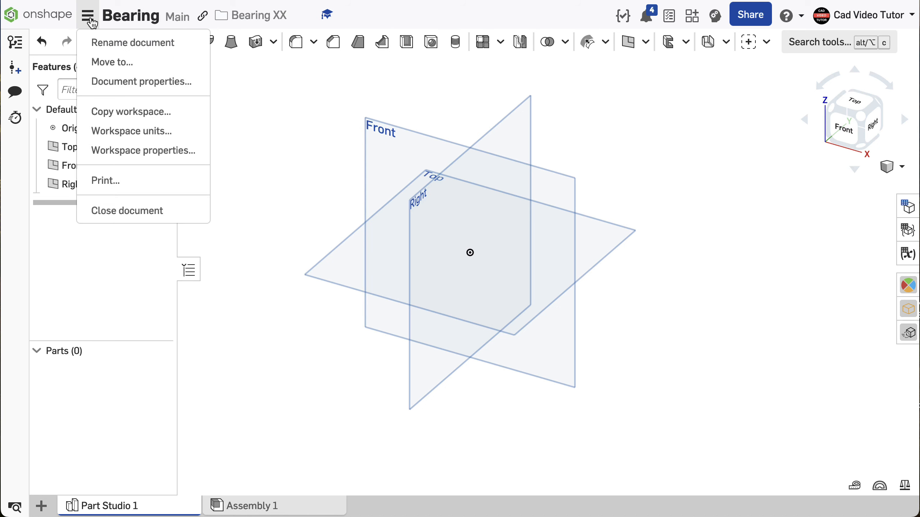
click(110, 132)
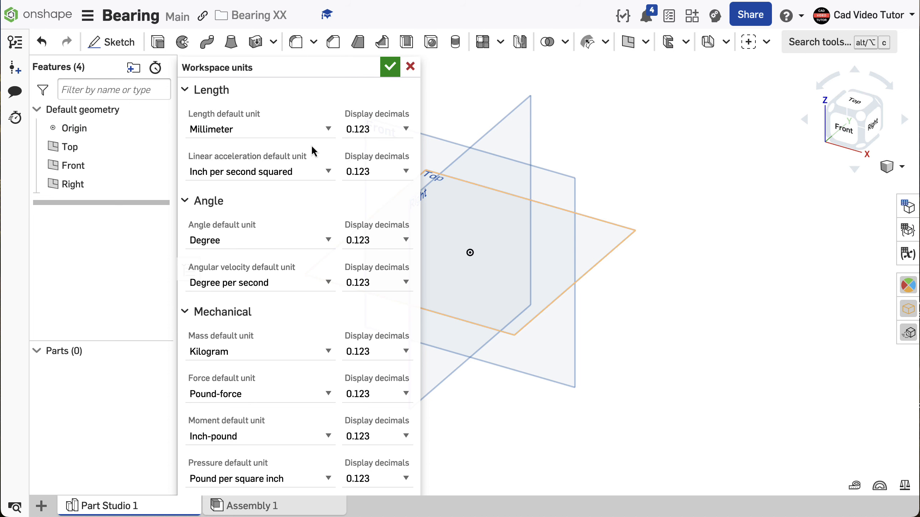
click(324, 129)
click(276, 127)
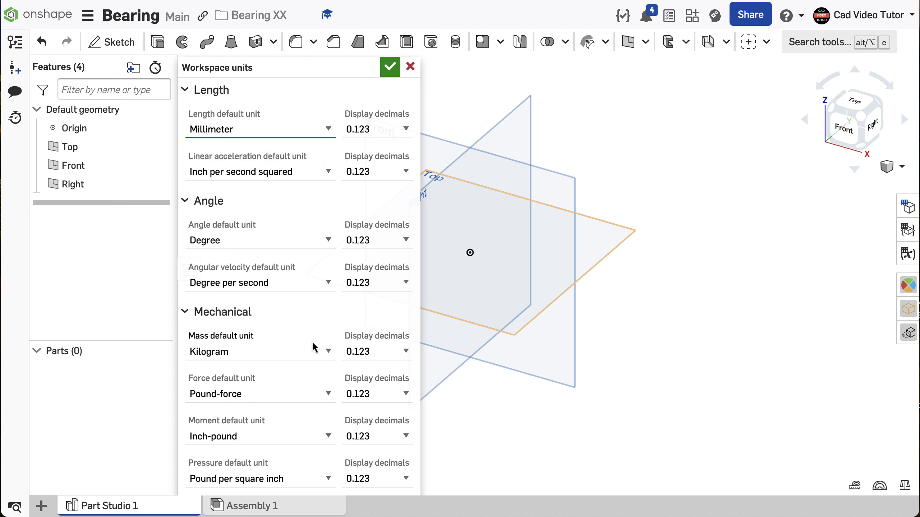
click(326, 352)
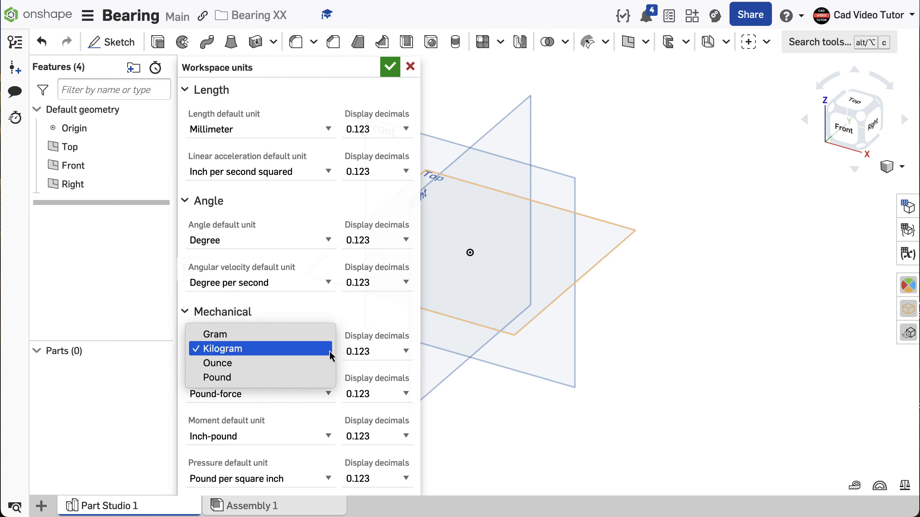
click(303, 349)
key(Return)
Step: Start a sketch on the Top plane, viewed face-on, and hide the default planes
click(127, 46)
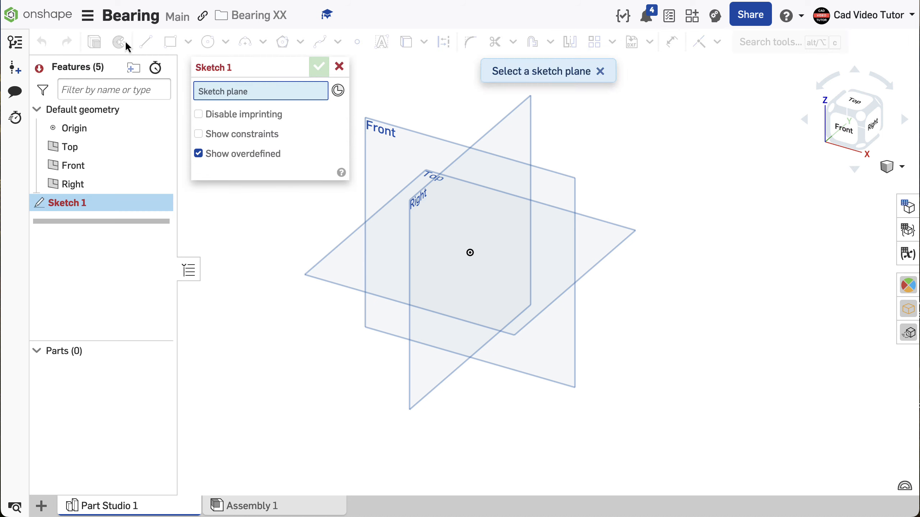
click(358, 241)
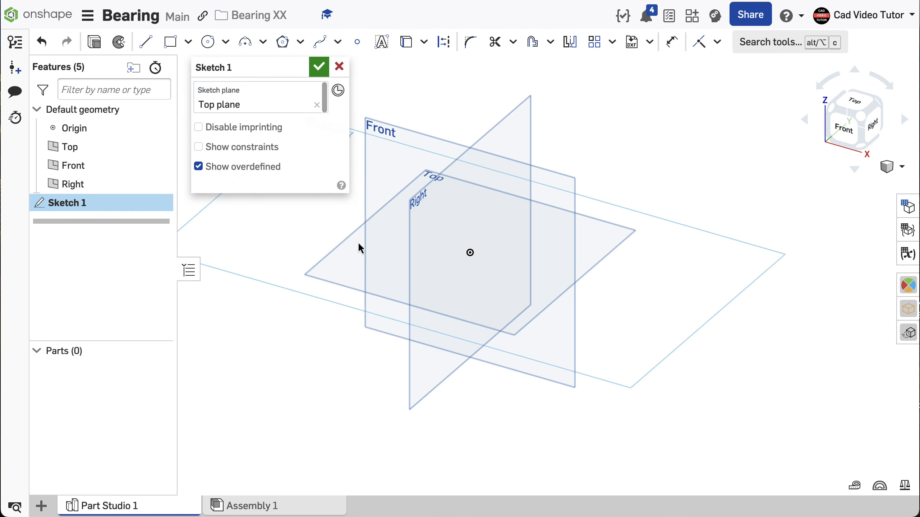
key(n)
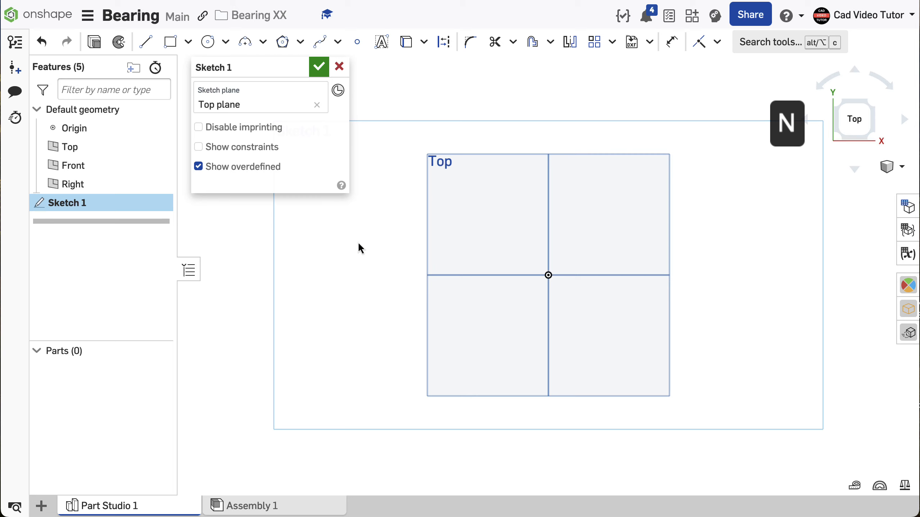
key(p)
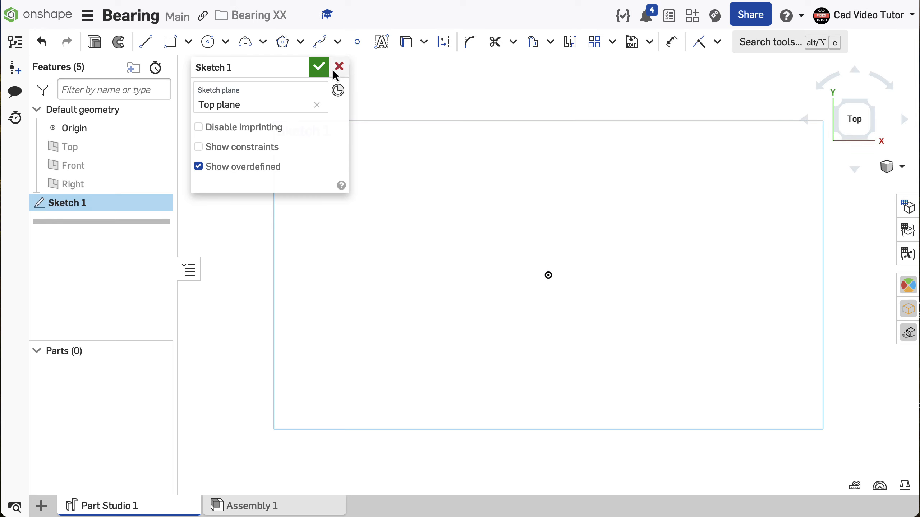
Step: Sketch a center point circle at the origin with a diameter of 100 mm
click(223, 43)
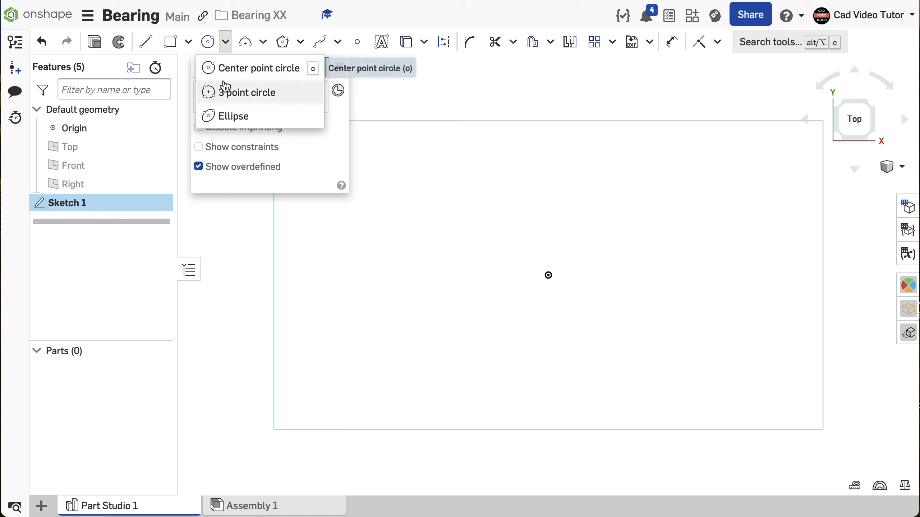
click(222, 69)
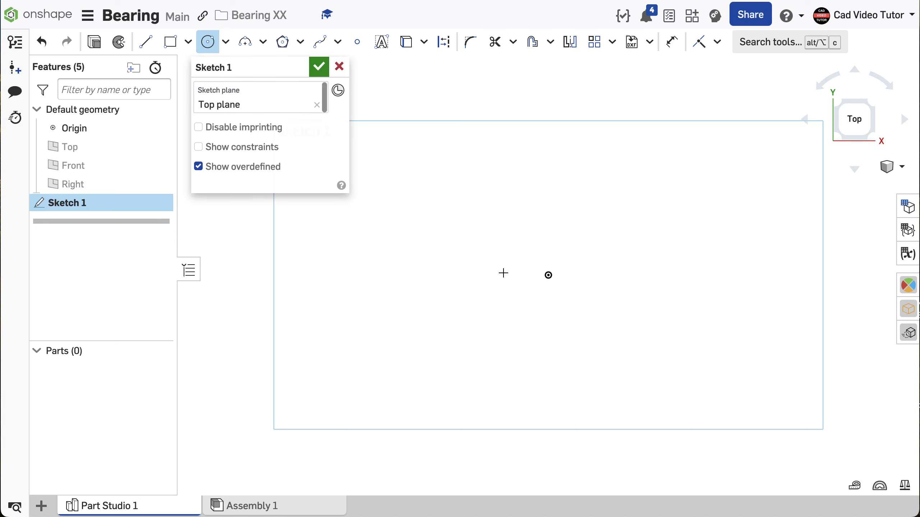
click(548, 275)
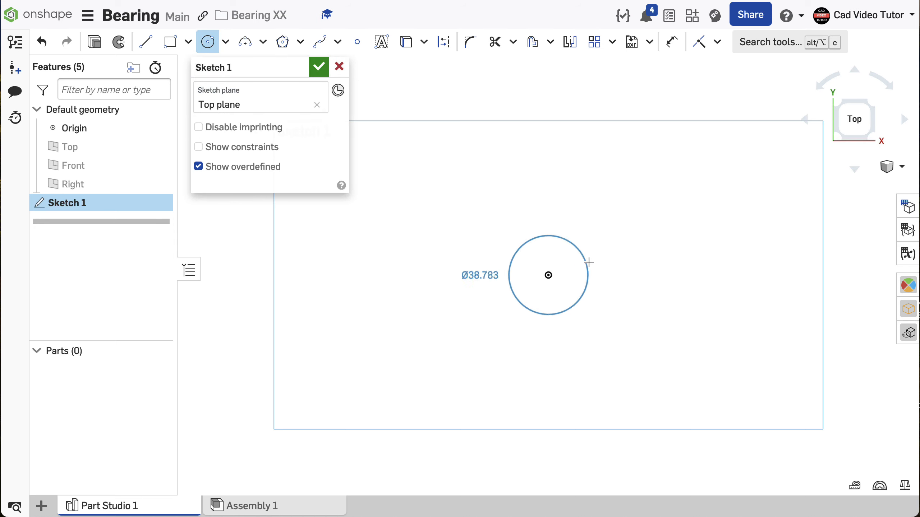
click(619, 237)
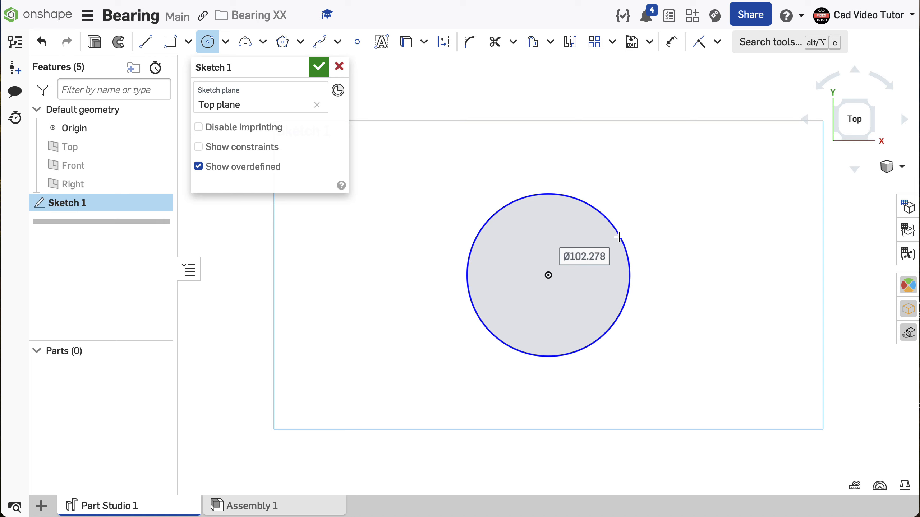
text(100)
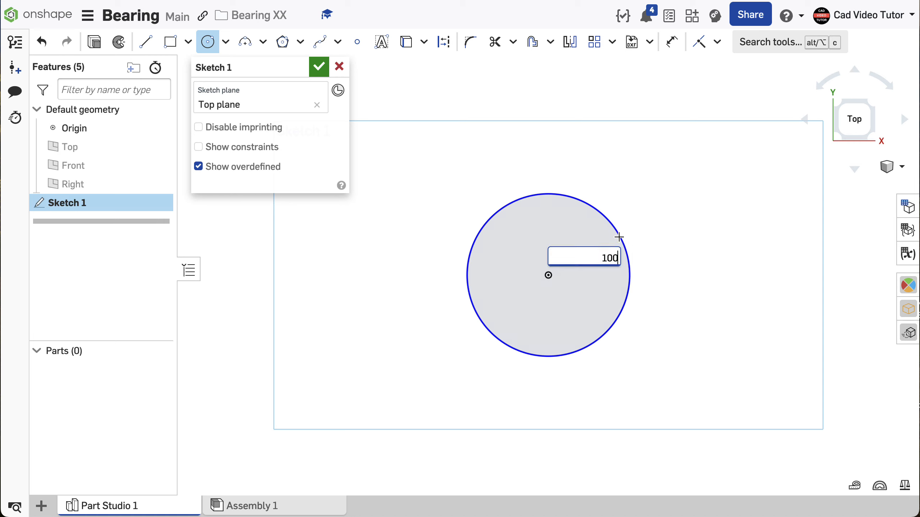
key(Return)
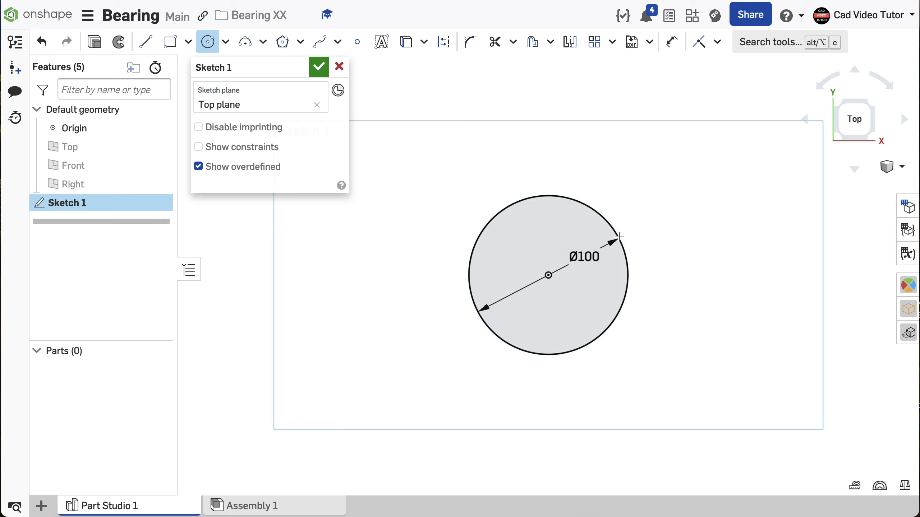
Step: Add a concentric circle with a diameter of 70 mm at the origin
click(550, 278)
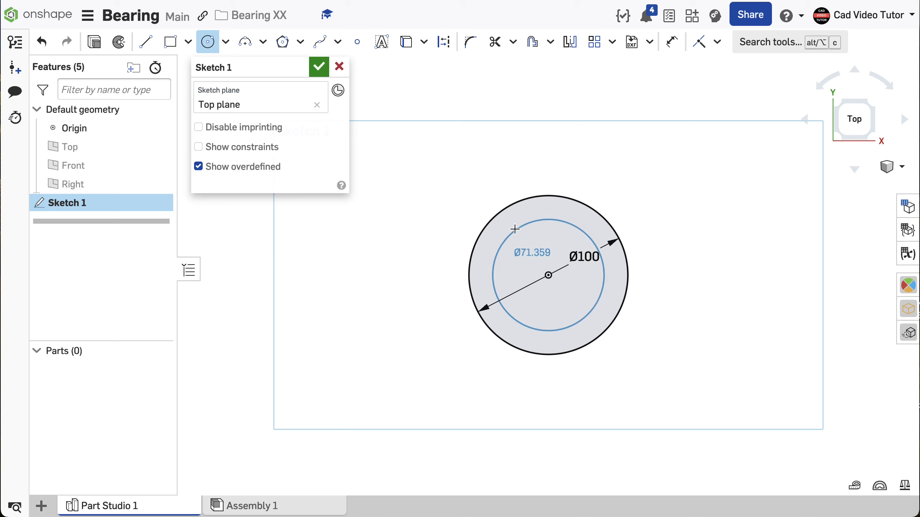
text(70)
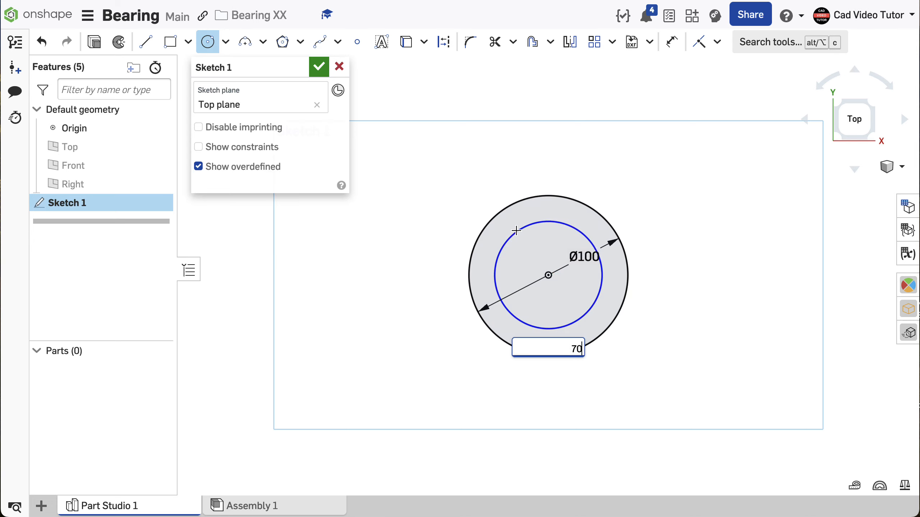
key(Return)
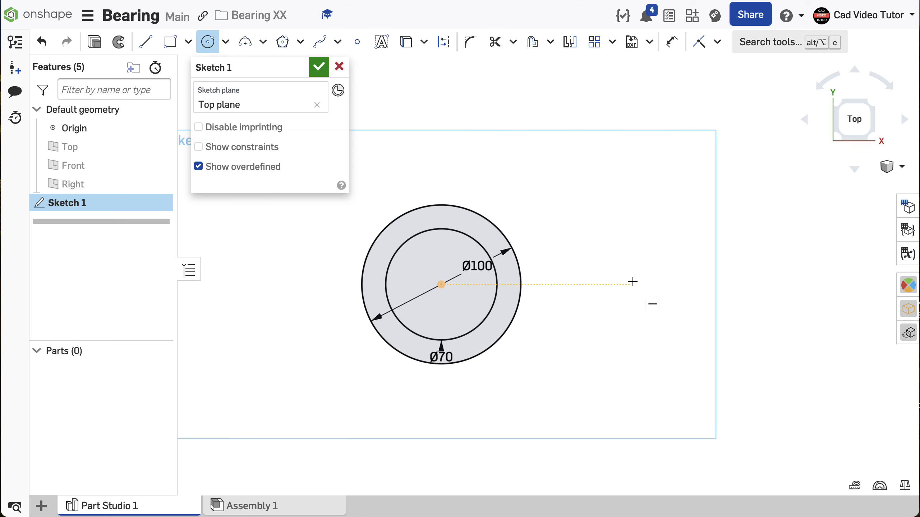
Step: Sketch a circle about 90 mm in diameter, centered about 161 mm horizontally right of the origin, and make it equal to the 100 mm circle
click(696, 284)
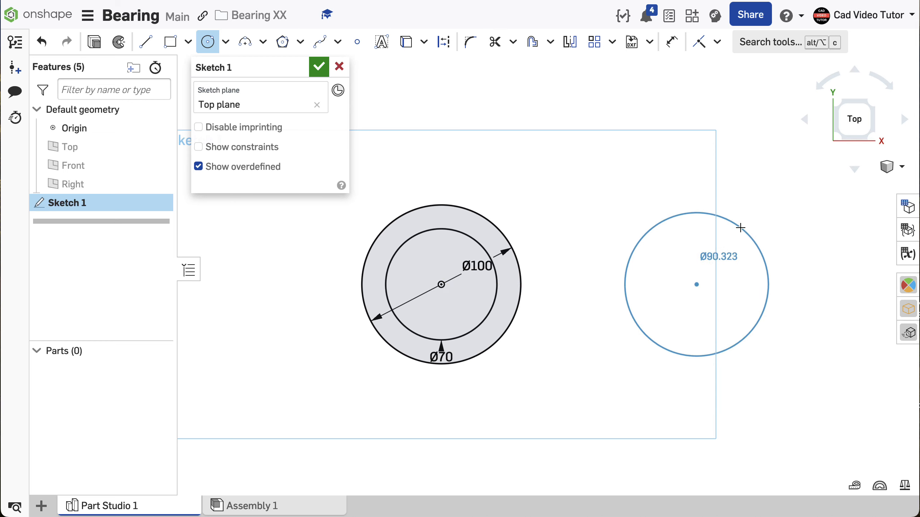
click(739, 227)
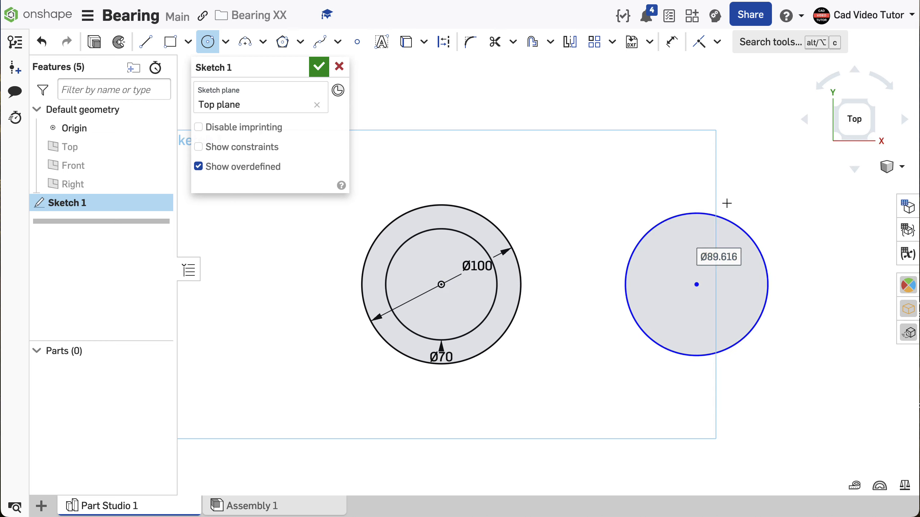
click(718, 47)
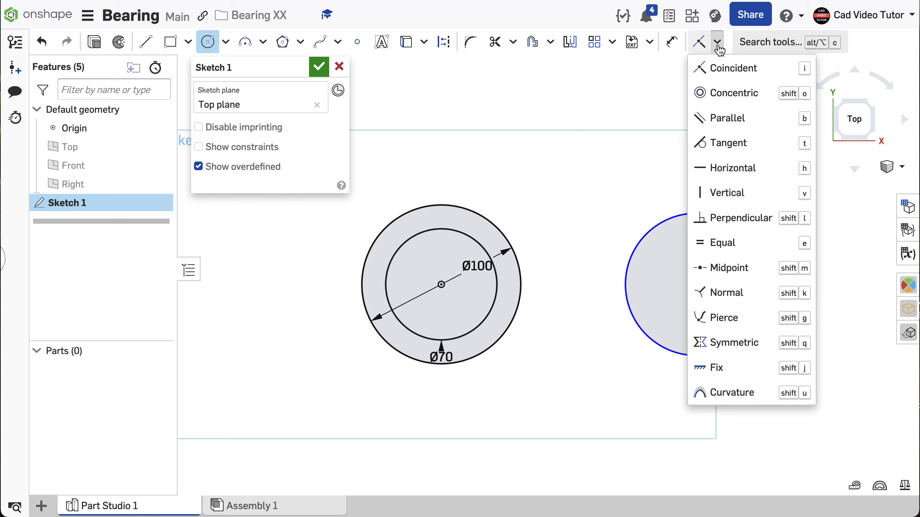
click(723, 243)
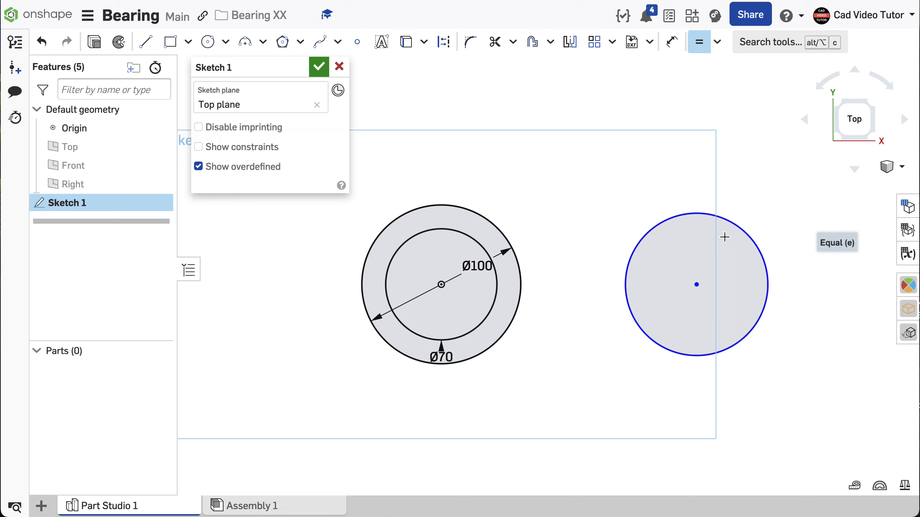
click(490, 220)
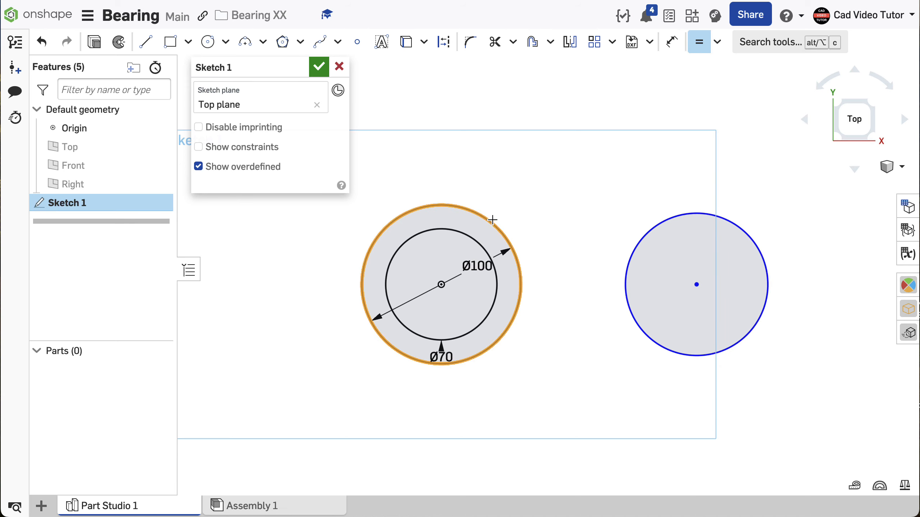
click(646, 229)
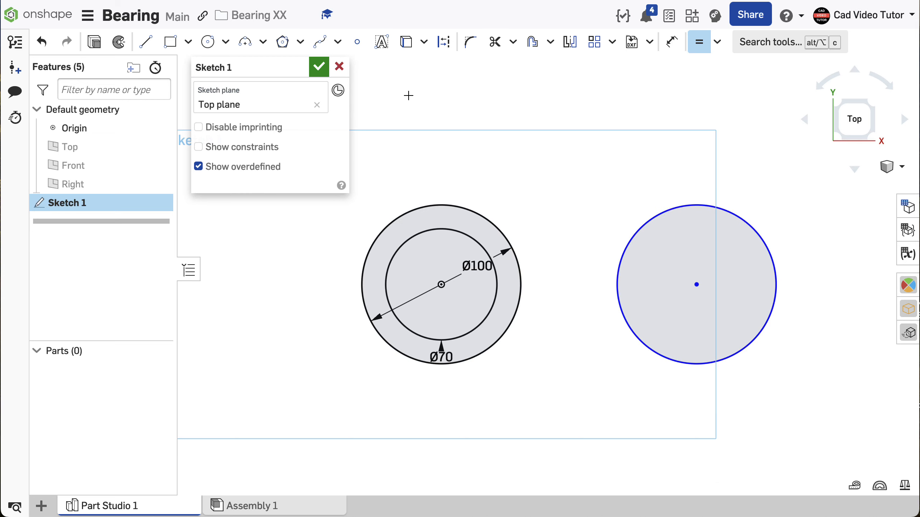
Step: Dimension the horizontal distance from the origin to the right circle's center as 140 mm
click(672, 43)
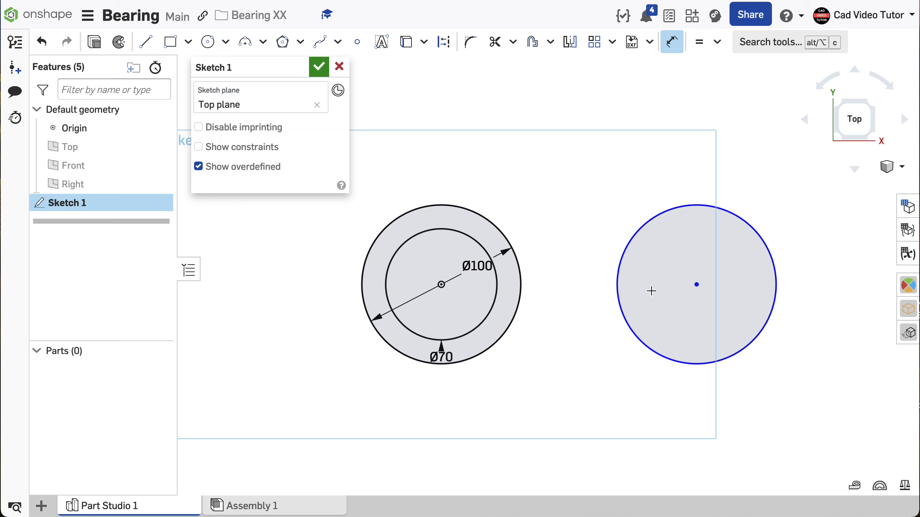
click(697, 285)
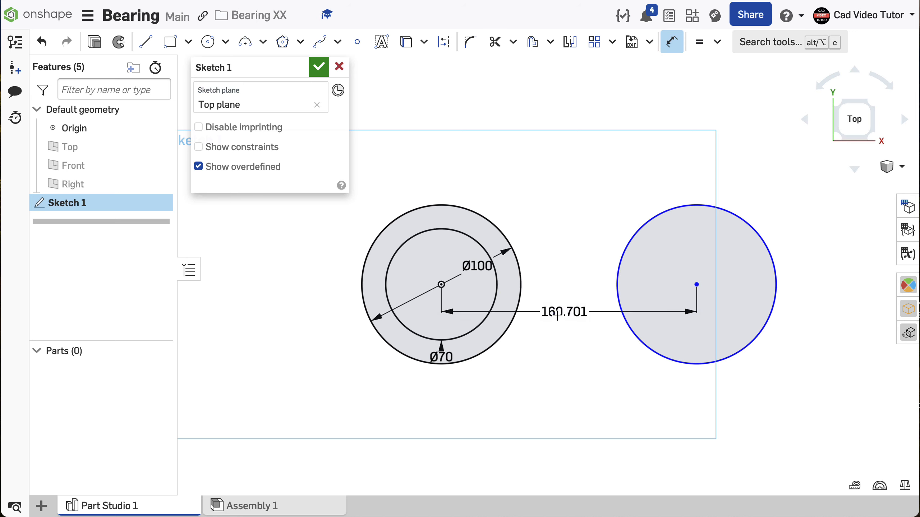
click(568, 405)
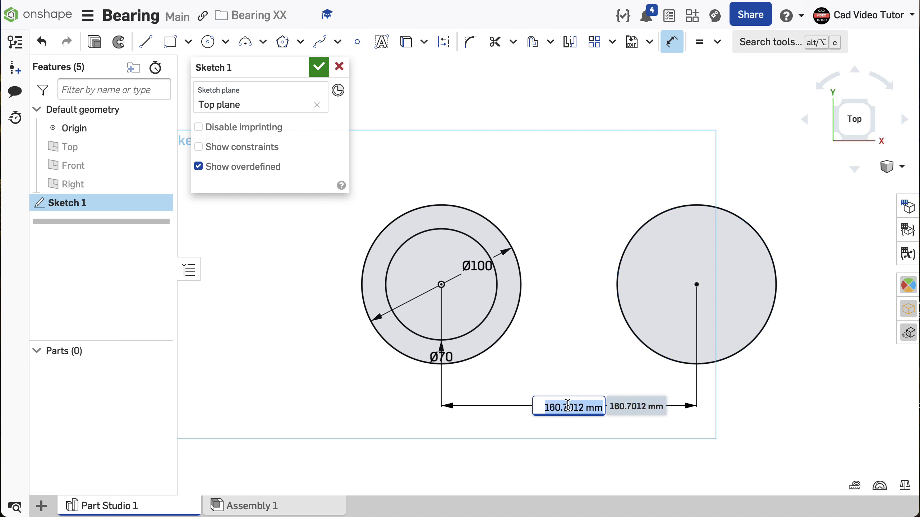
text(140)
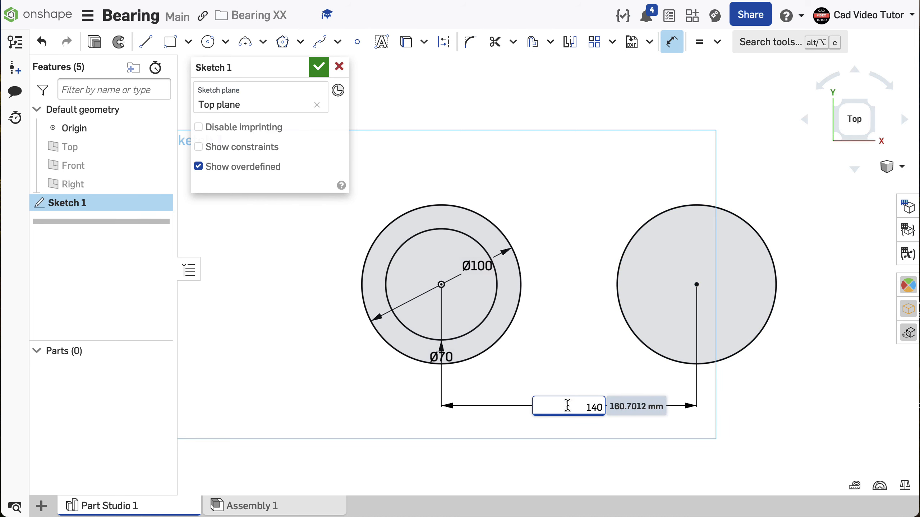
key(Return)
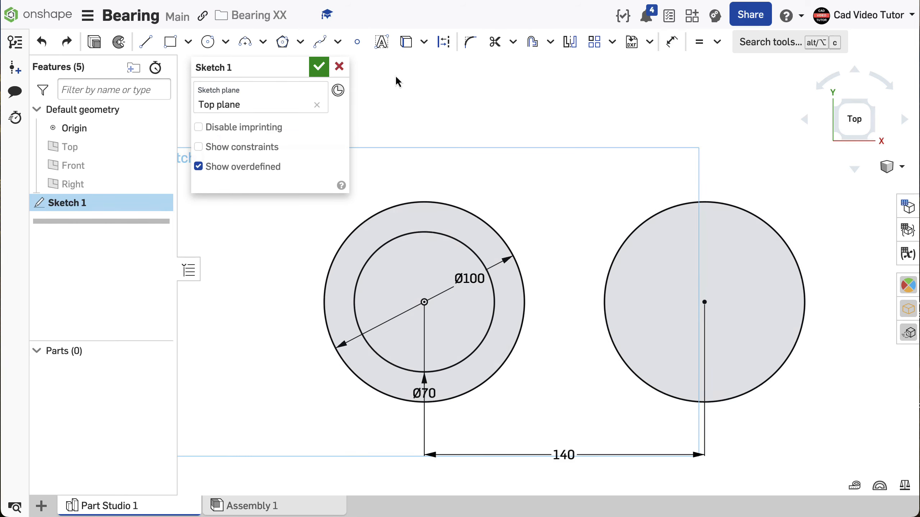
Step: Join the two equal circles with horizontal tangent lines across their tops and bottoms, and trim away the right circle's inner arc
click(146, 42)
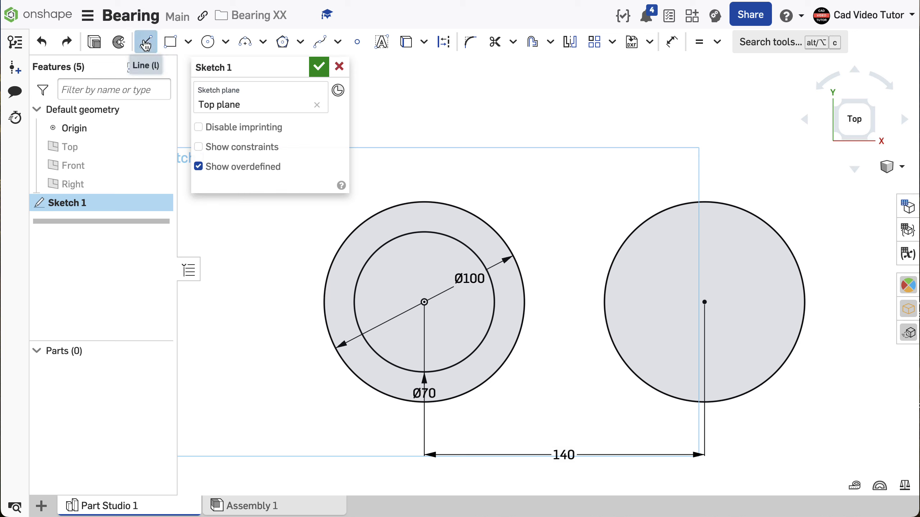
click(425, 202)
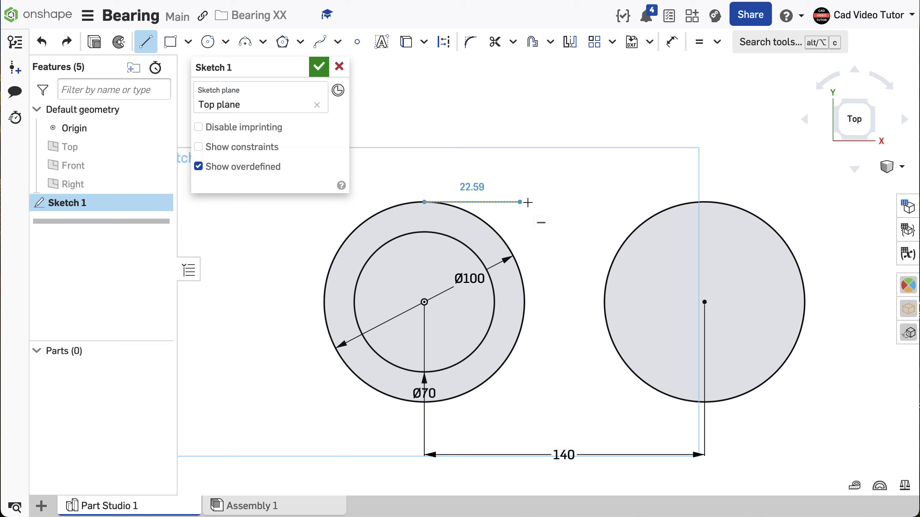
click(703, 201)
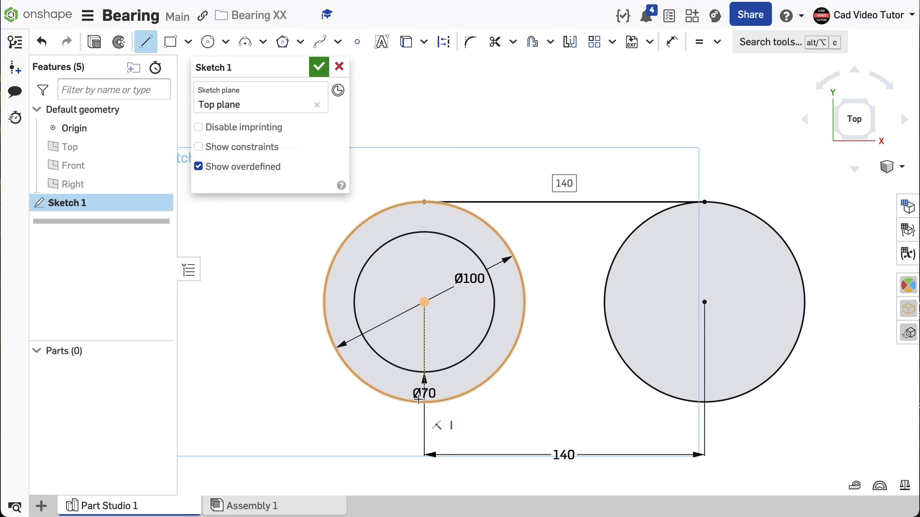
click(424, 401)
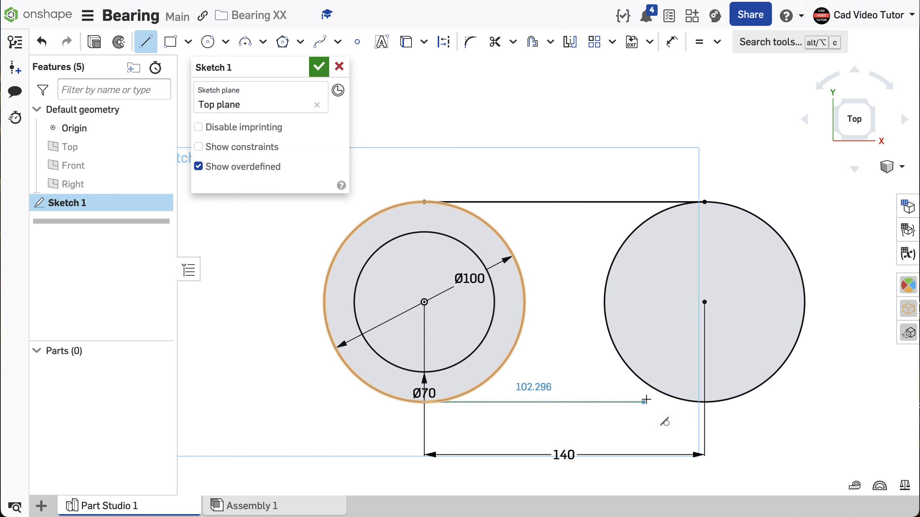
click(701, 402)
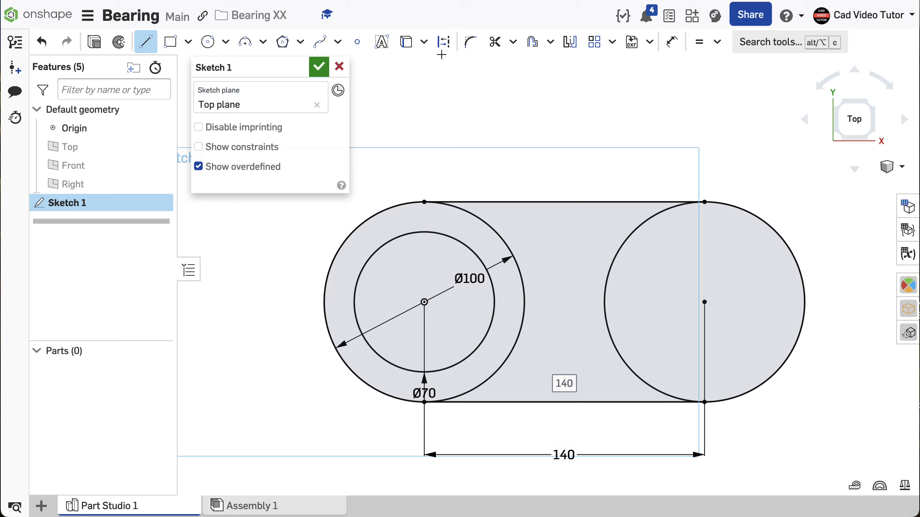
click(494, 42)
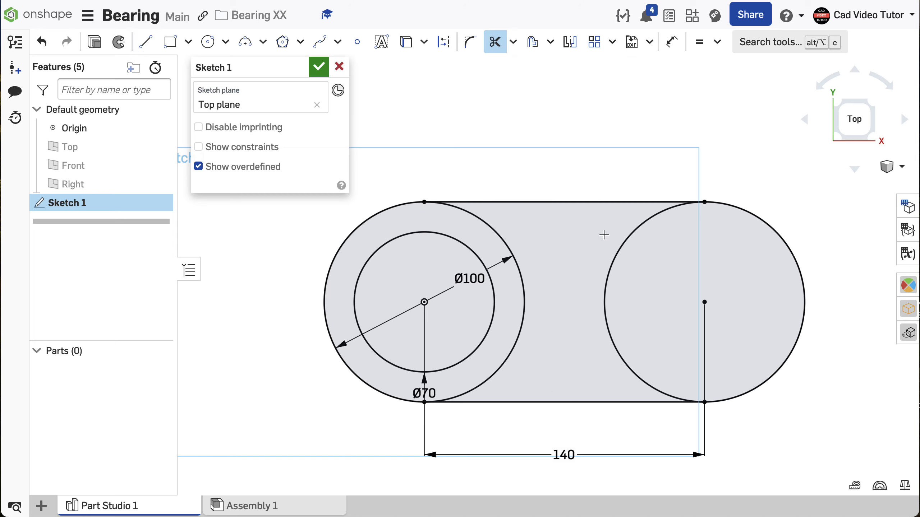
click(619, 248)
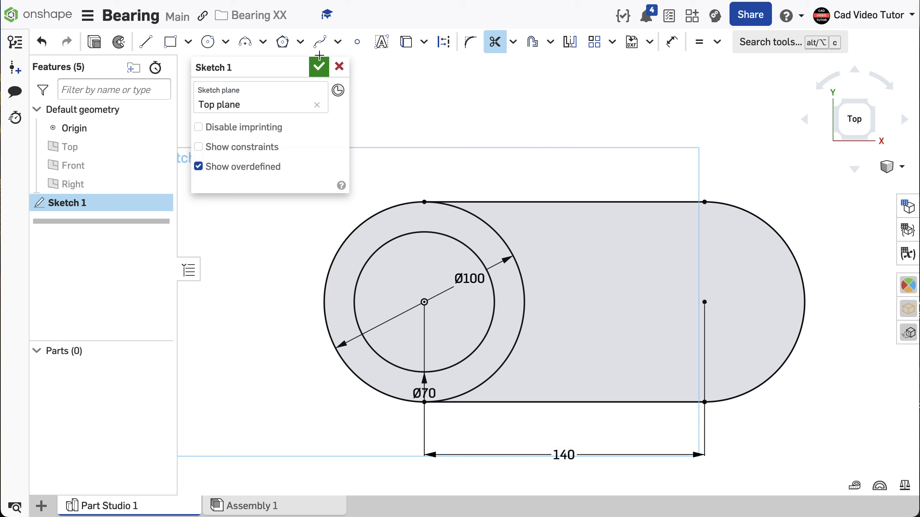
Step: Draw a horizontal construction line 70 mm long from the right arc's center toward the origin
click(154, 46)
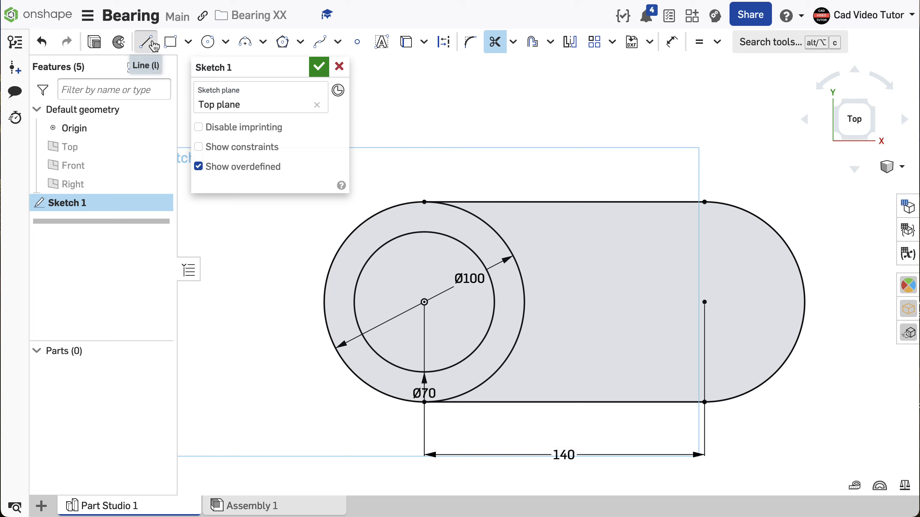
click(444, 41)
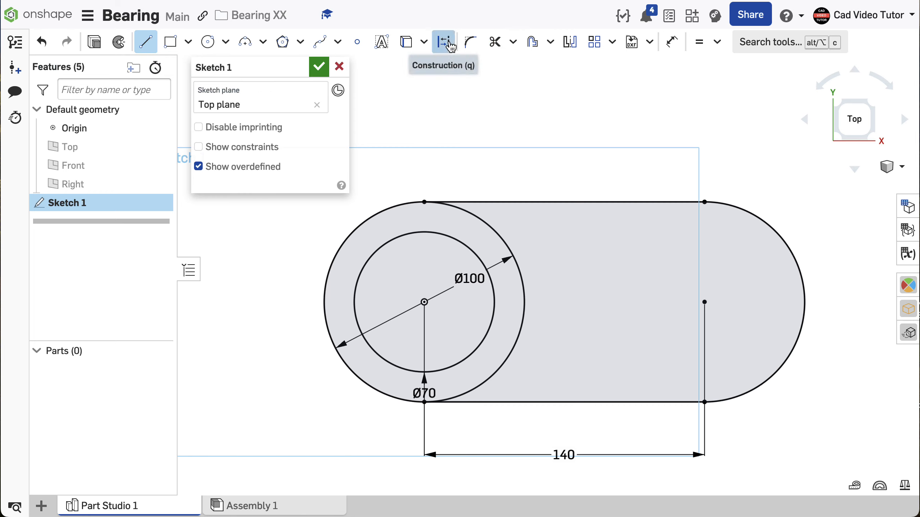
click(703, 302)
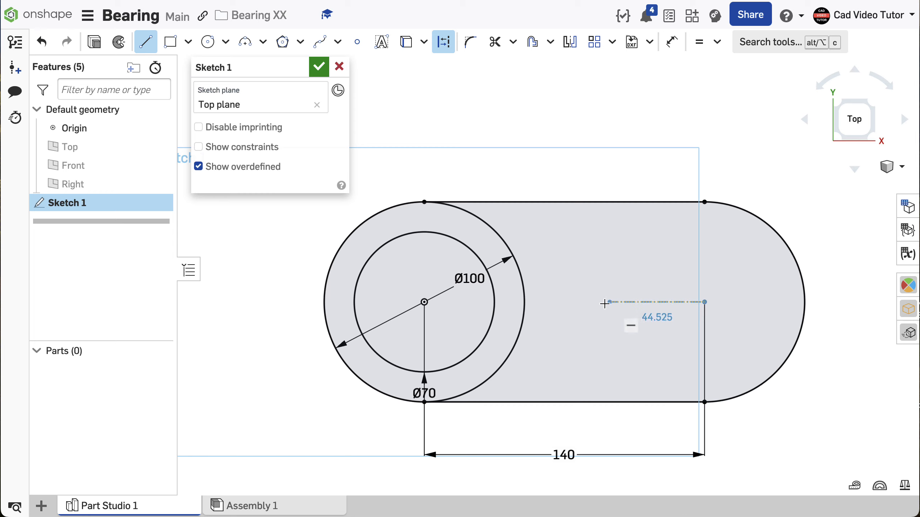
click(562, 303)
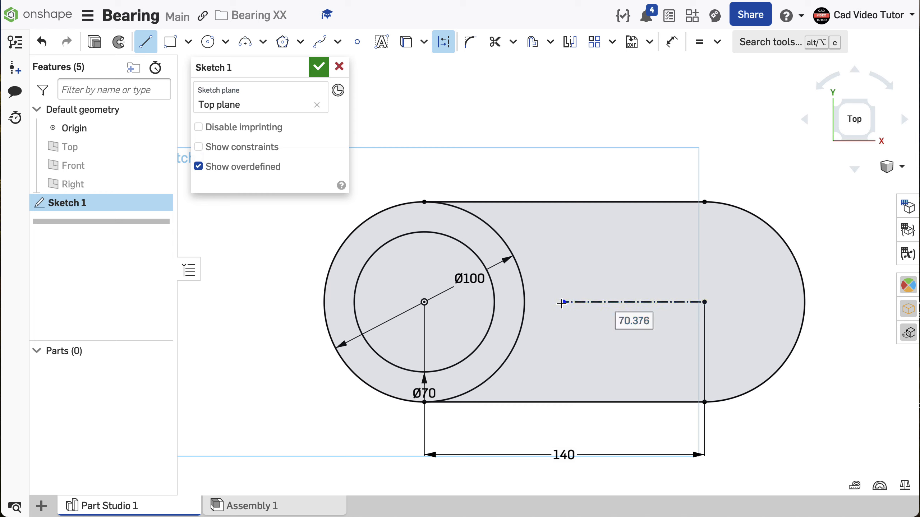
text(70)
key(Return)
key(Escape)
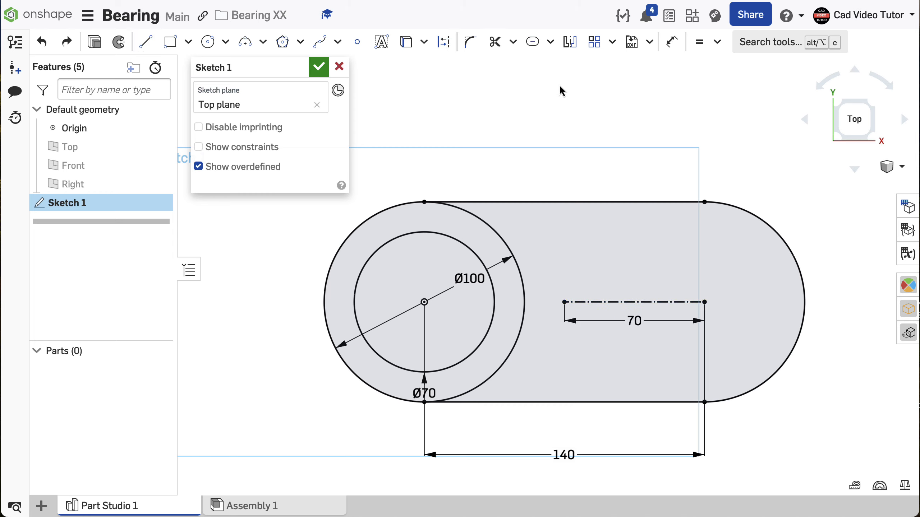
Step: Create a slot with a 25 mm diameter around the construction line and finish the sketch
click(550, 43)
click(535, 90)
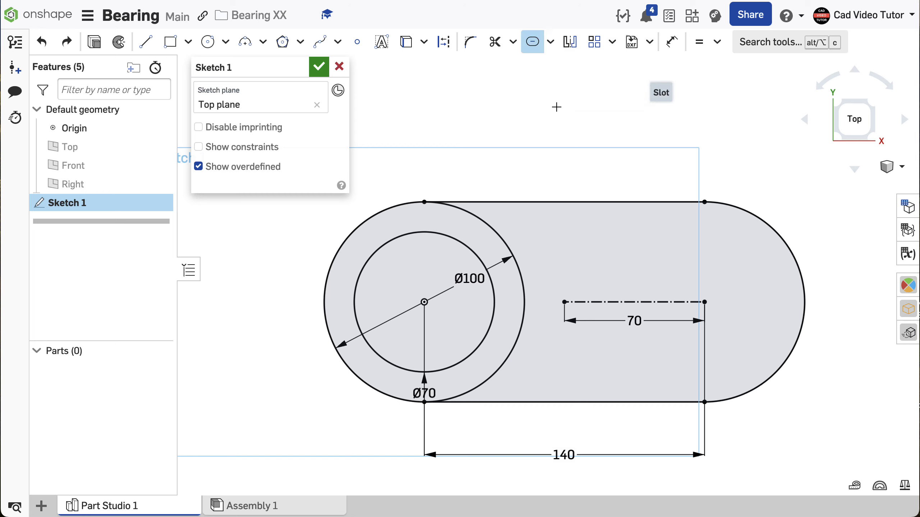
click(652, 304)
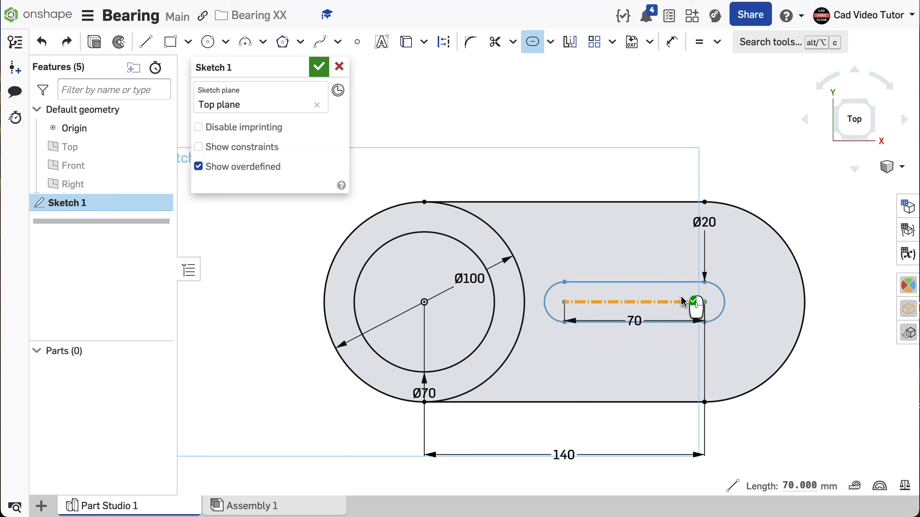
click(720, 255)
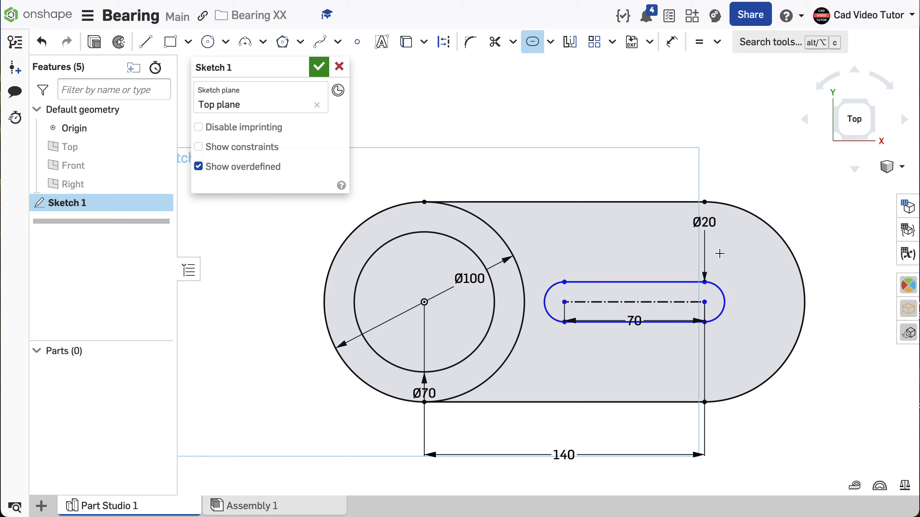
double_click(705, 222)
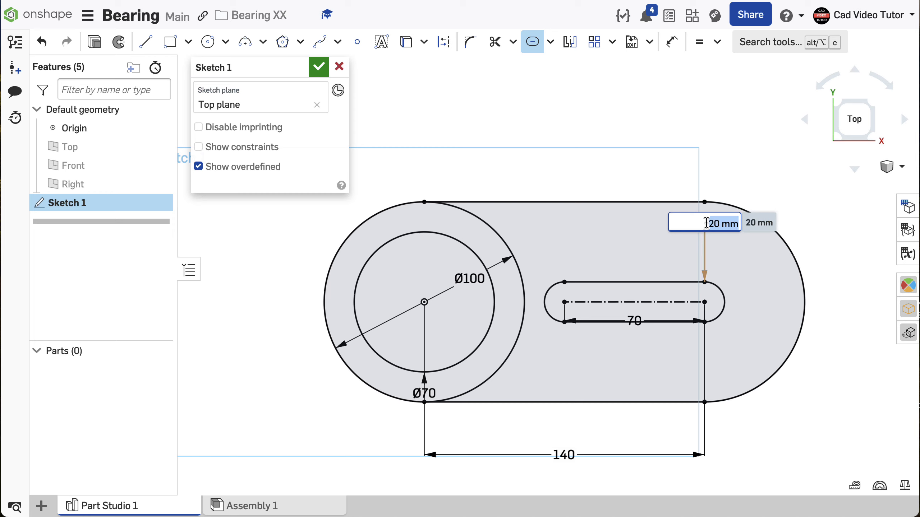
text(25)
key(Return)
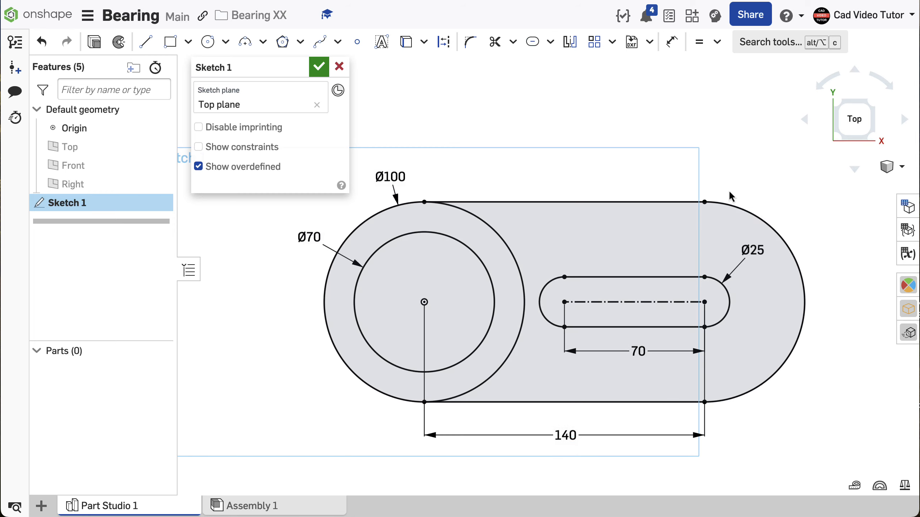
click(318, 68)
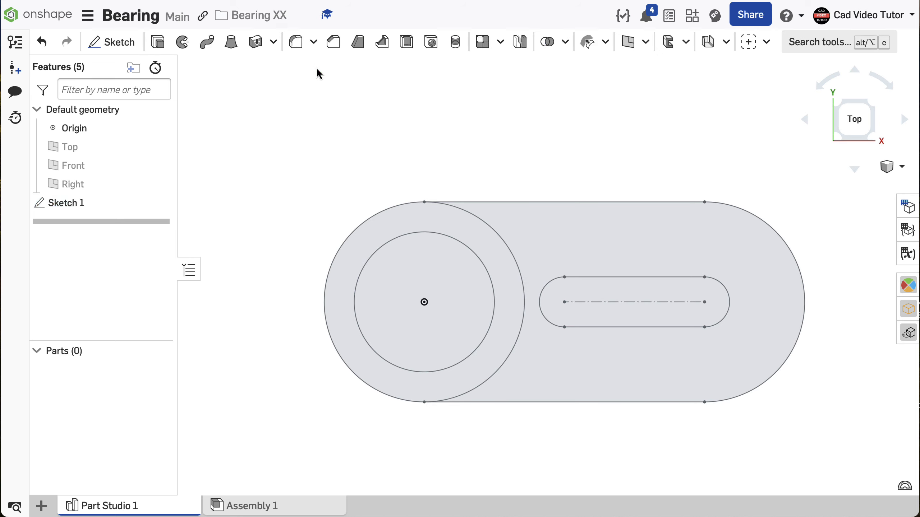
Step: Extrude the slotted region outside the 100 mm circle as a new solid with a blind depth of 20 mm
right_click(290, 106)
click(319, 166)
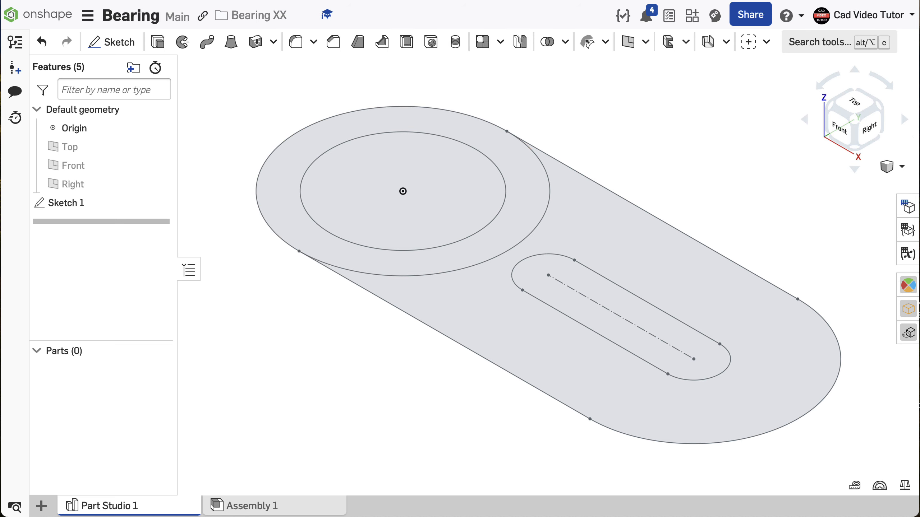
key(f)
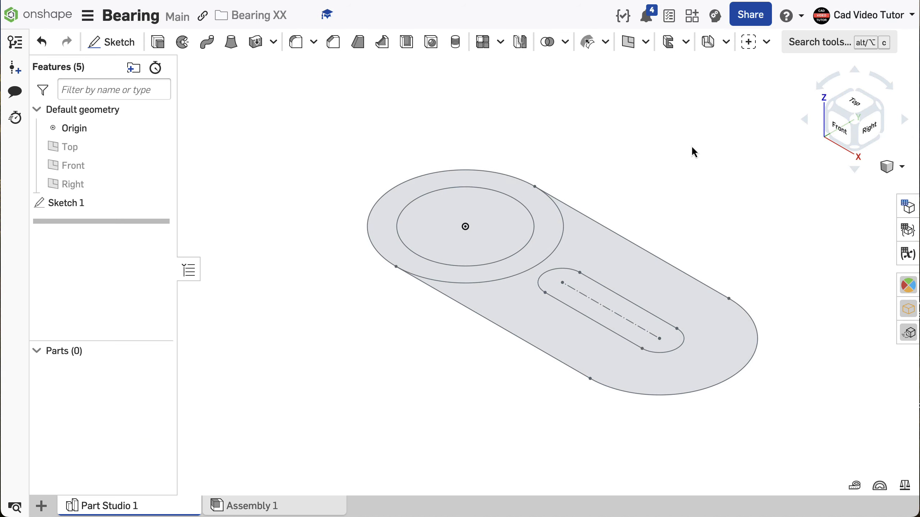
click(157, 42)
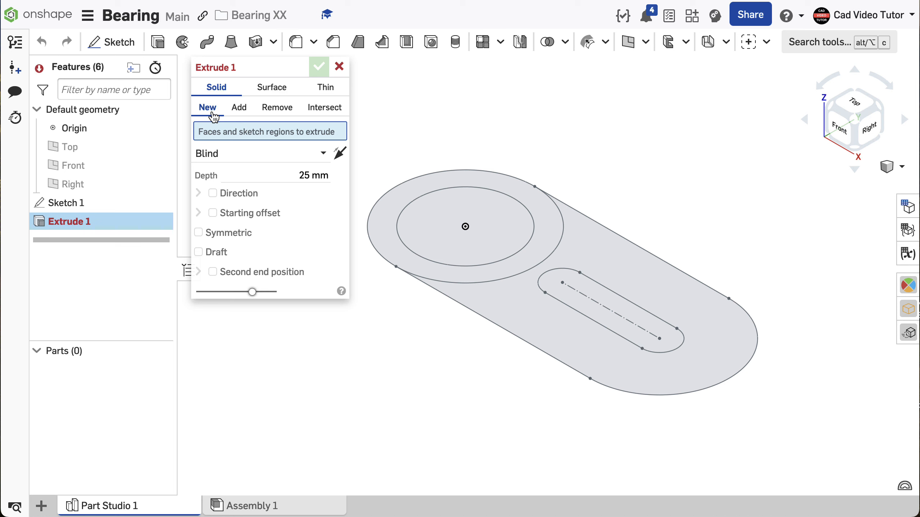
click(597, 249)
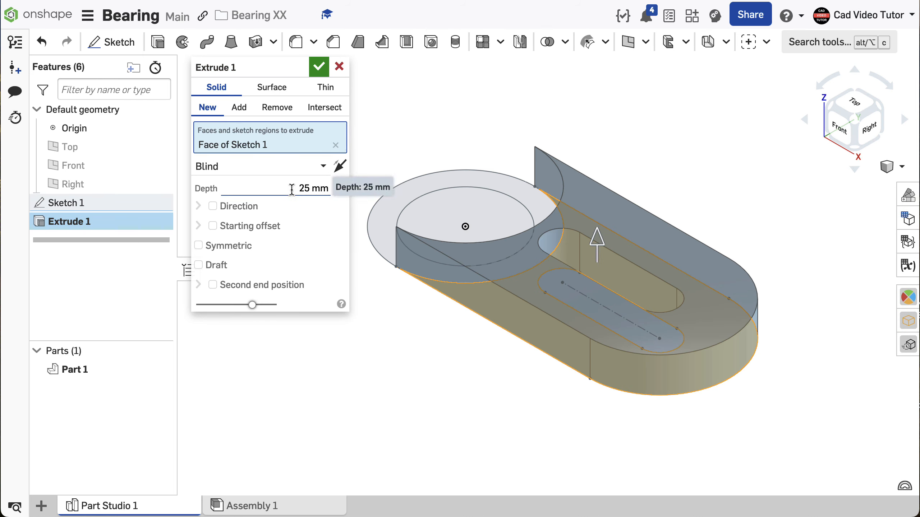
click(291, 189)
text(20)
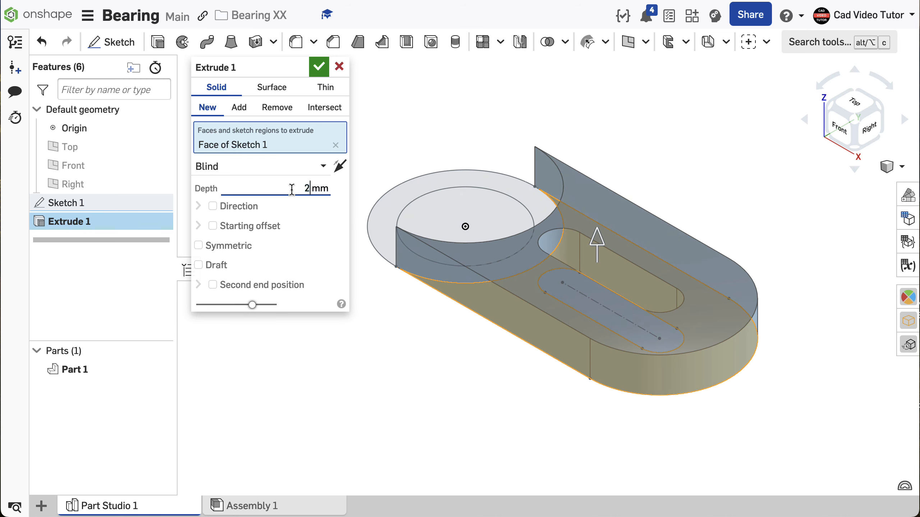
key(Return)
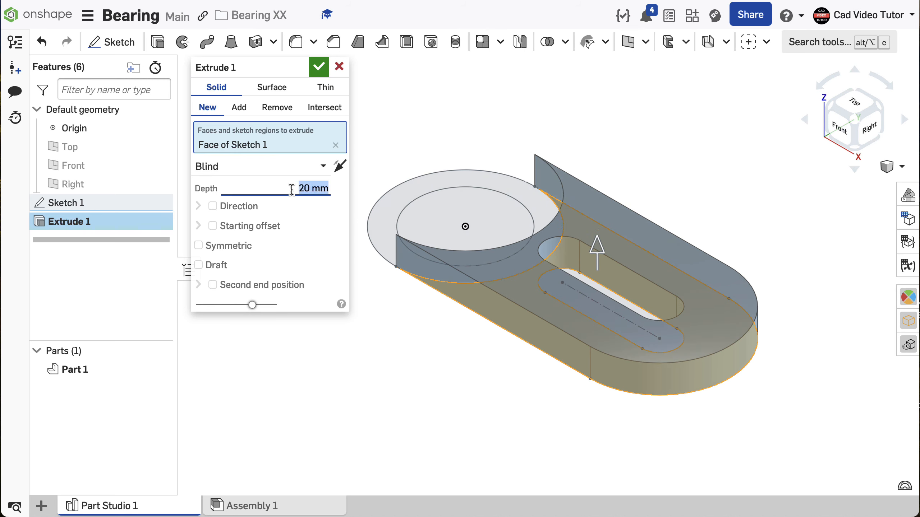
click(319, 68)
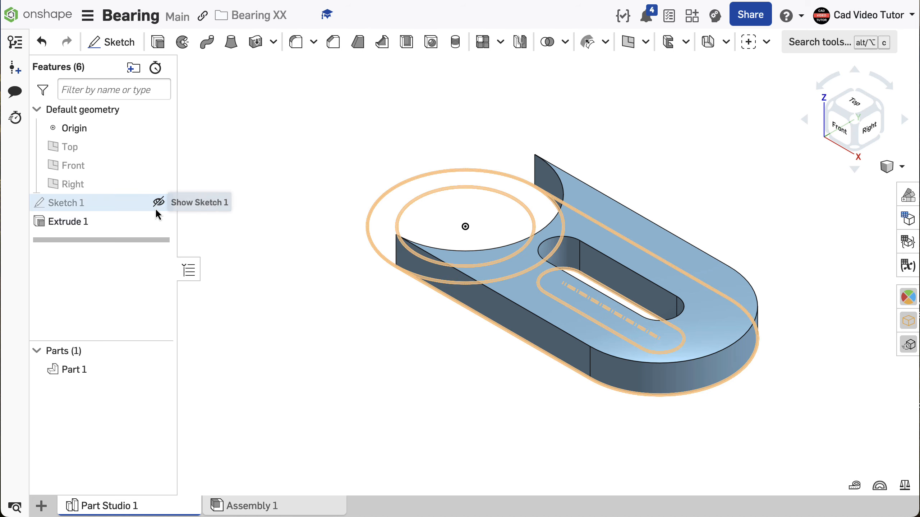
Step: Show Sketch 1 again and extrude the ring between the 70 mm and 100 mm circles 60 mm upward, adding it to Part 1
click(157, 202)
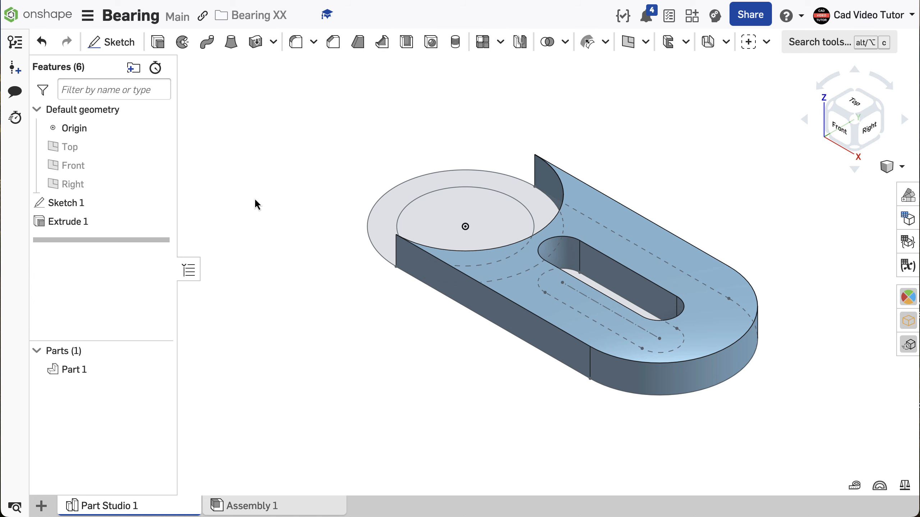
click(162, 43)
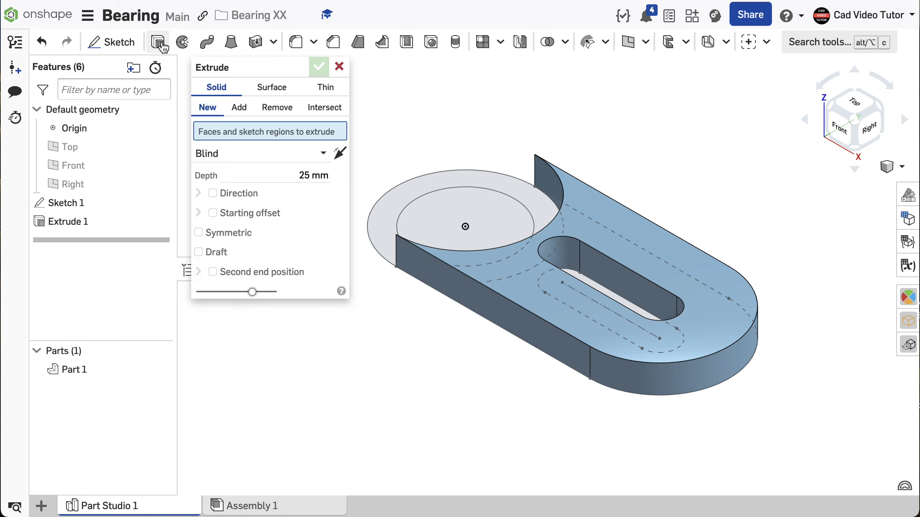
click(239, 109)
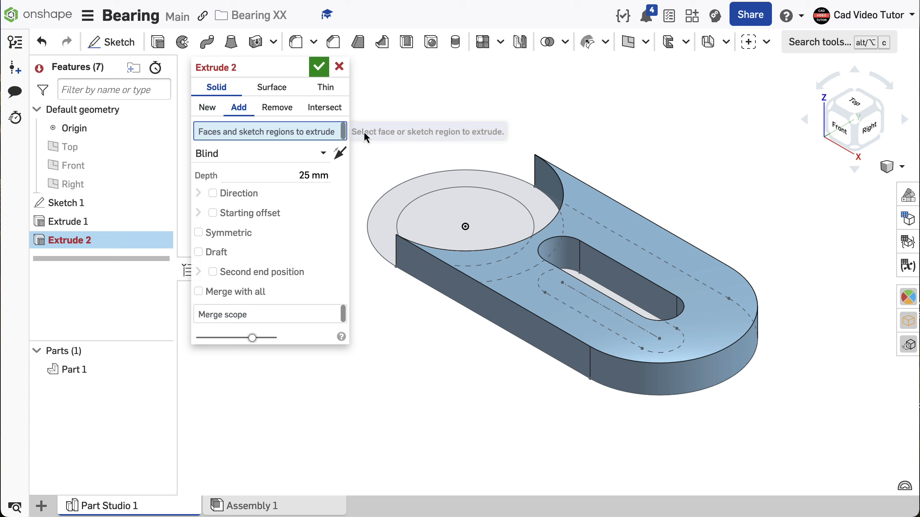
click(450, 175)
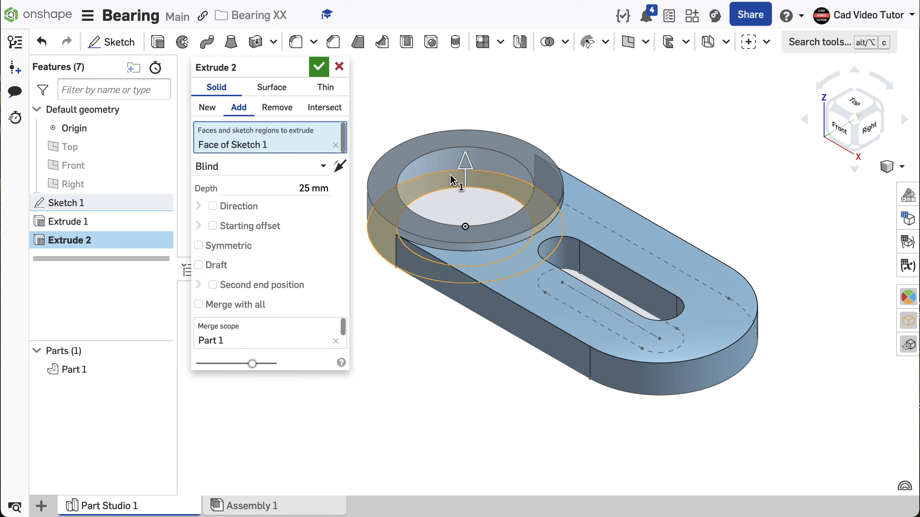
double_click(300, 188)
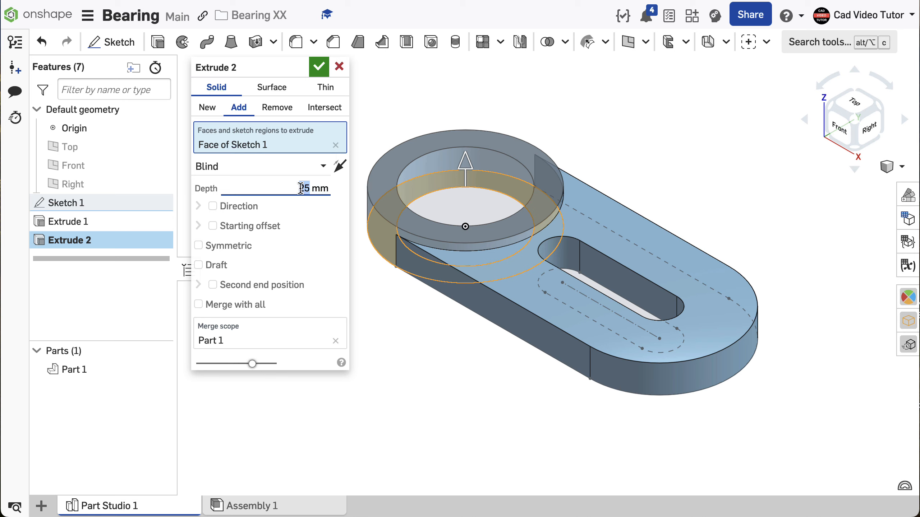
text(80)
key(Return)
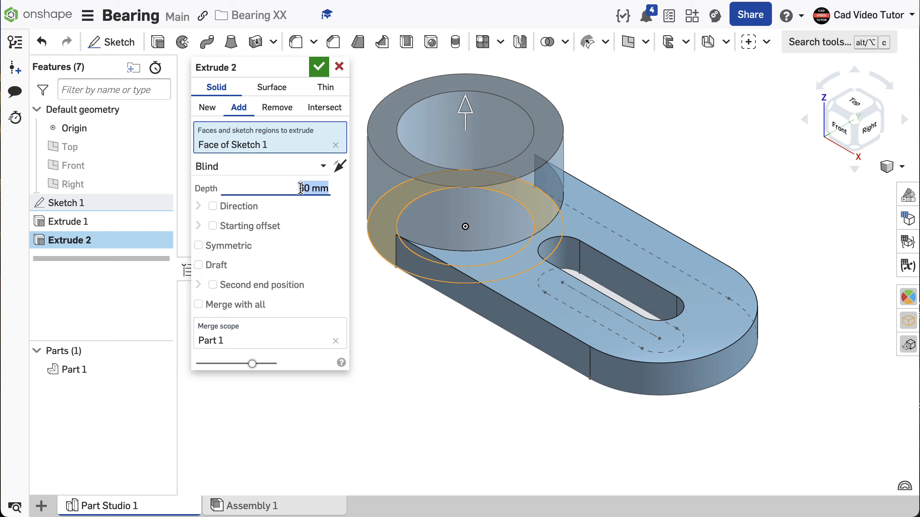
click(318, 69)
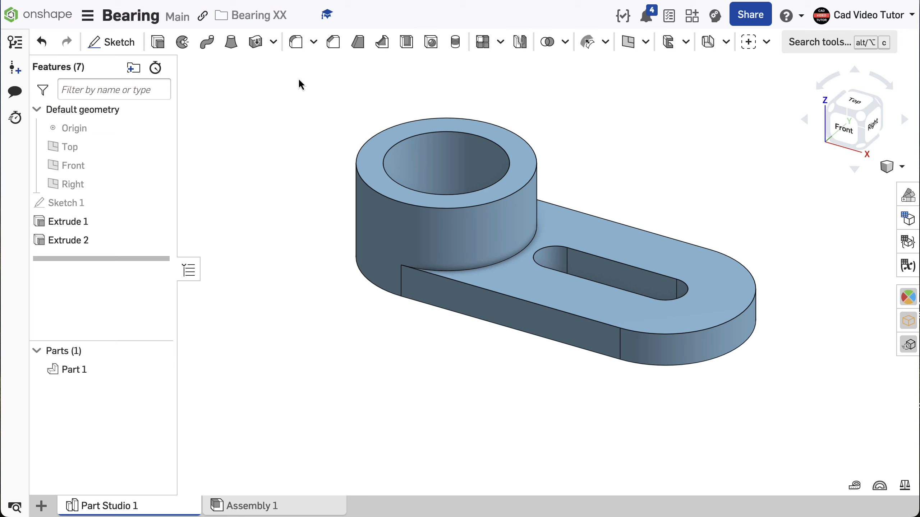
Step: Review the workspace units settings
click(88, 16)
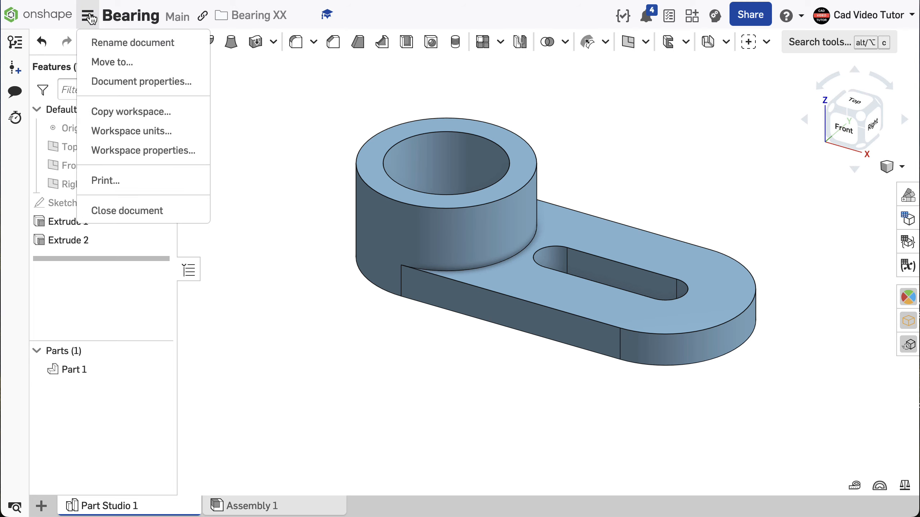
click(116, 132)
click(329, 351)
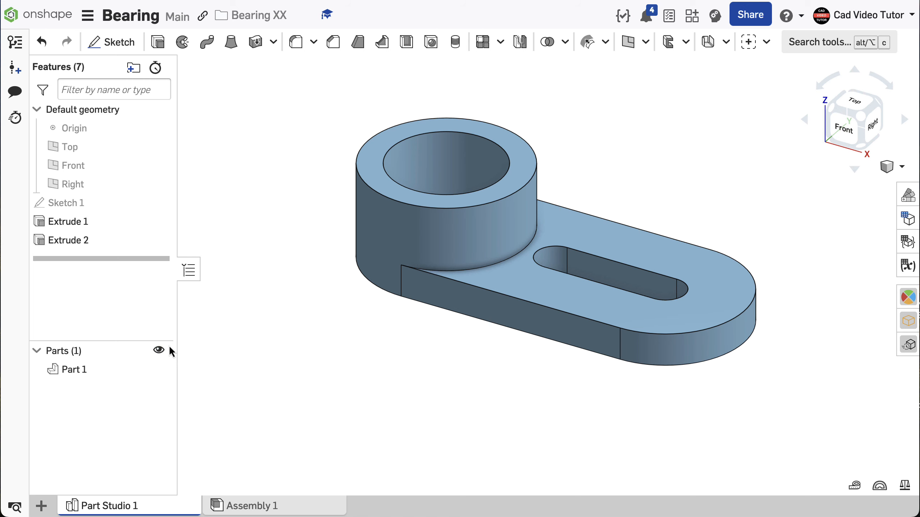
Step: Assign the Brass - casting material from the Onshape Material Library to Part 1
right_click(120, 372)
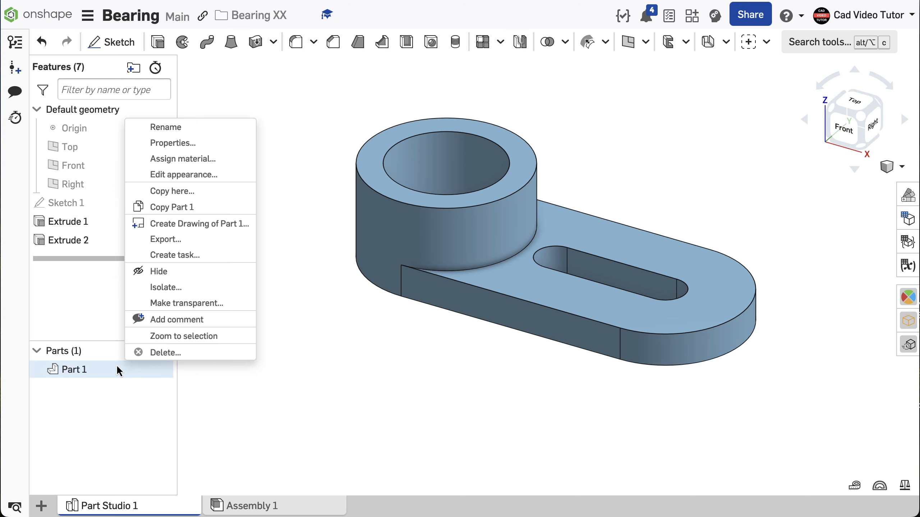
click(172, 162)
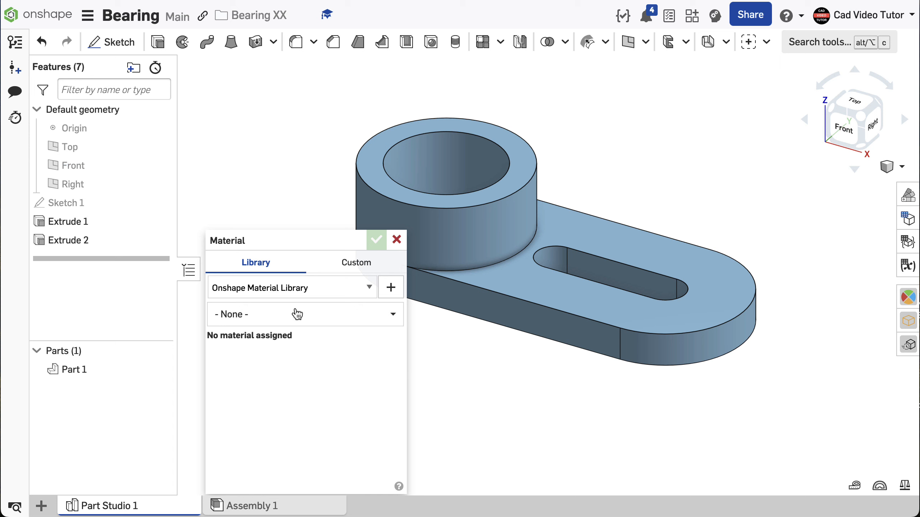
click(384, 316)
text(bras)
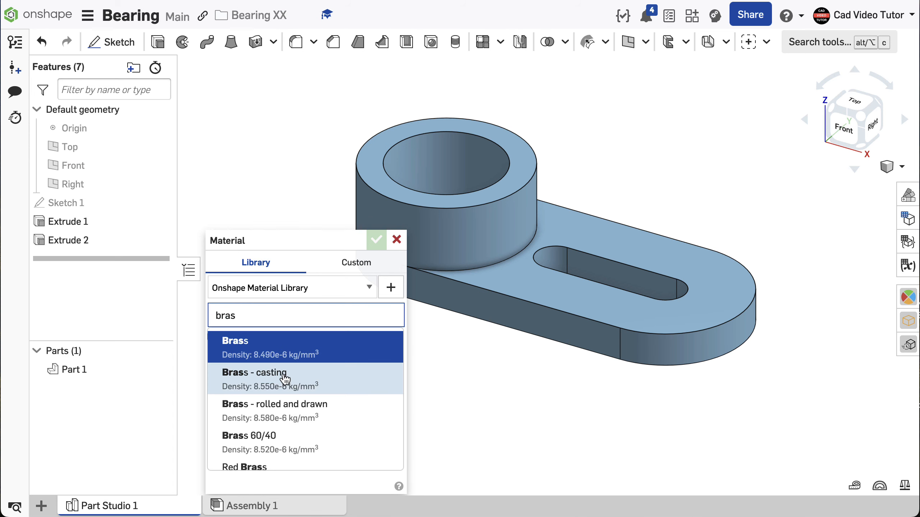
click(285, 379)
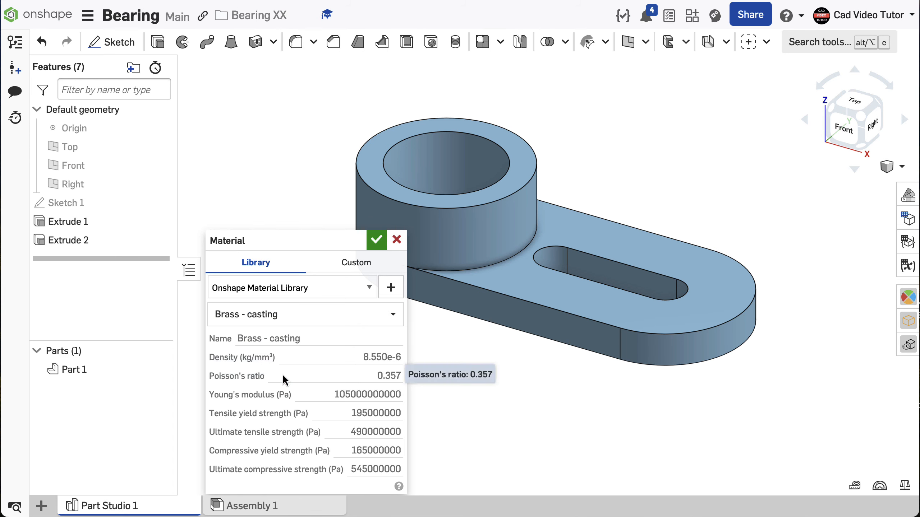
click(375, 244)
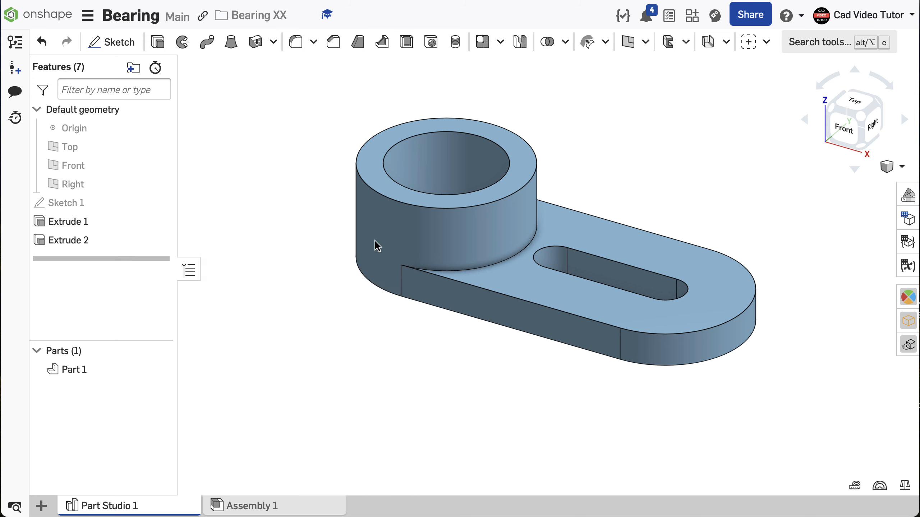
Step: Examine Part 1's mass properties, compare them with the model rolled back to before Extrude 2, and roll it forward again
click(904, 485)
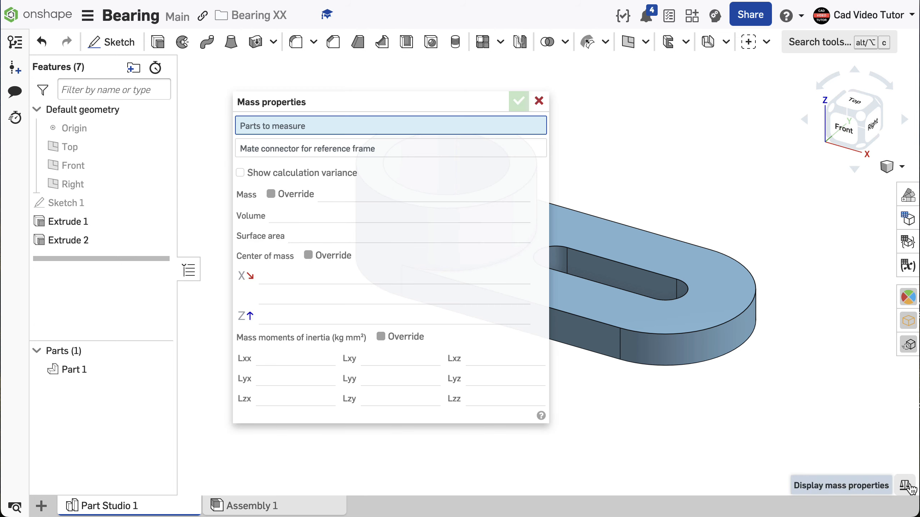
click(683, 313)
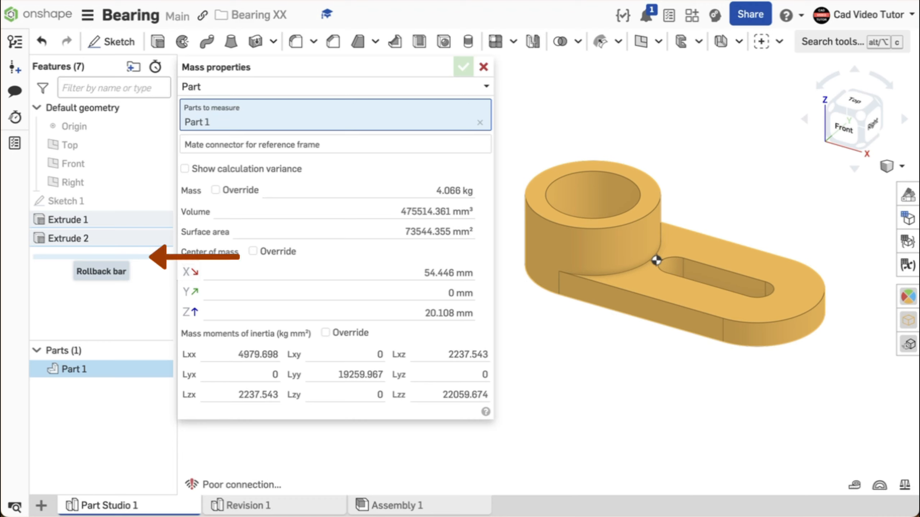
drag(108, 257, 159, 238)
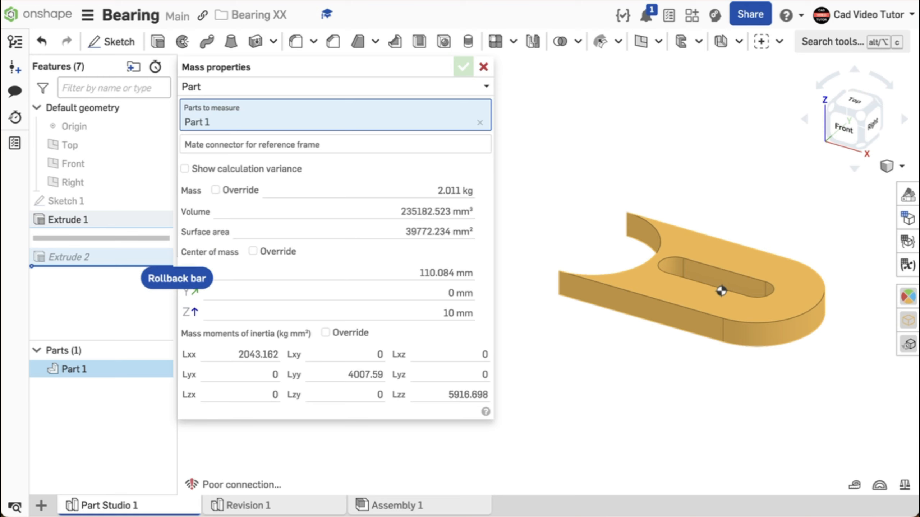
drag(101, 238, 101, 257)
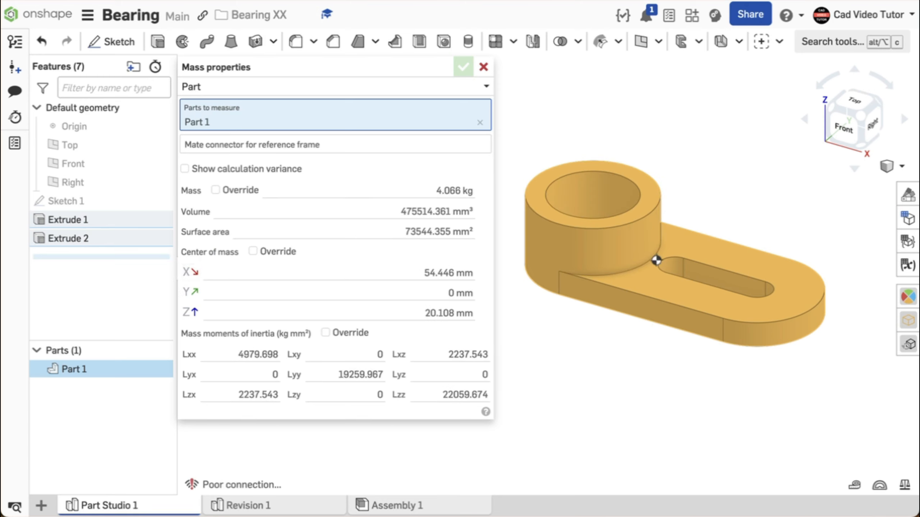